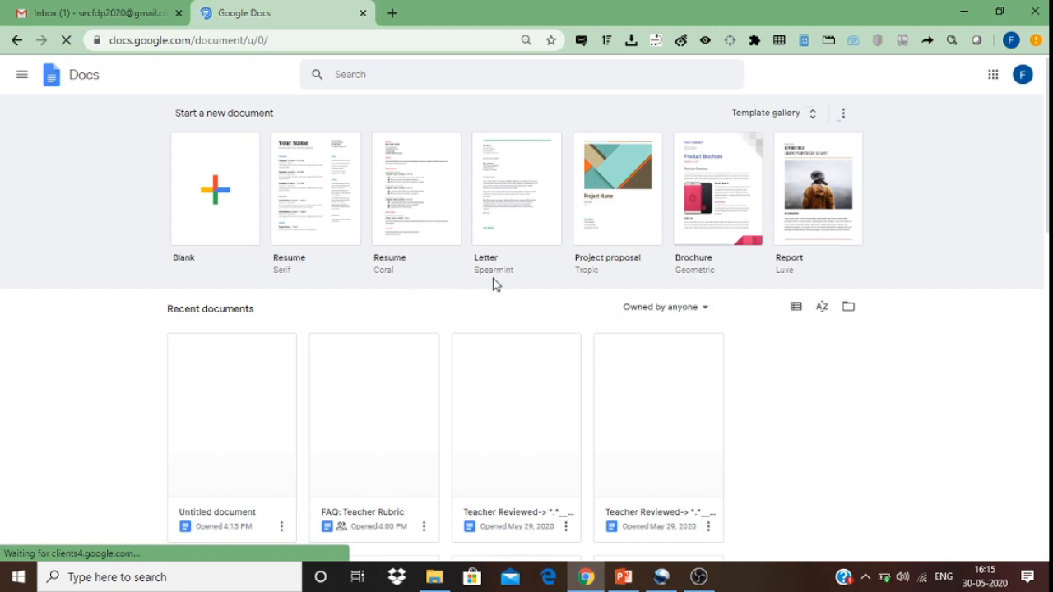
Step: Create a new document from the Blank template in the Template gallery
{"action": "left_click", "coordinate": [811, 120]}
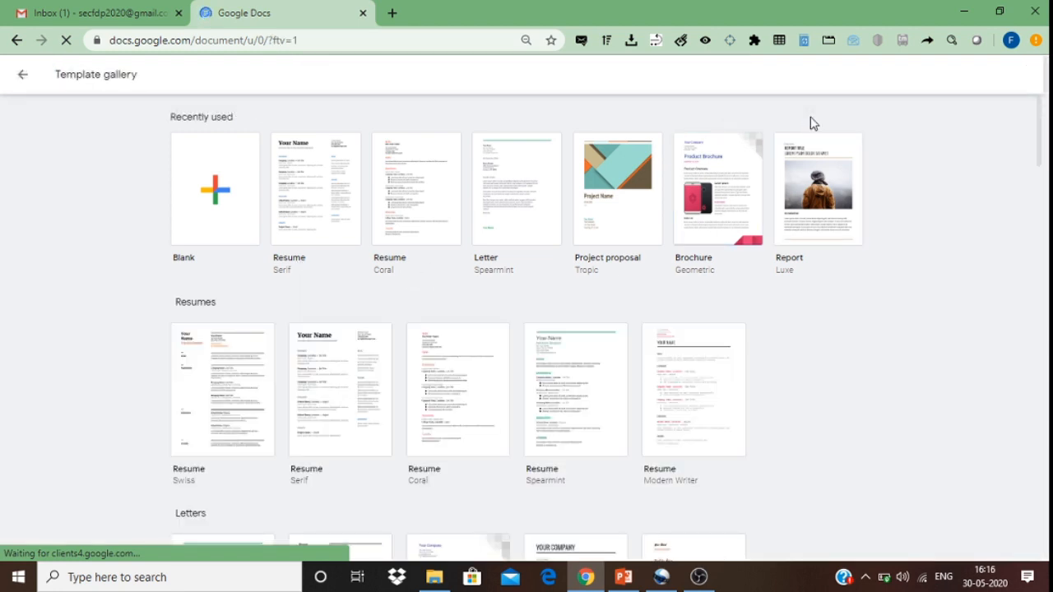
{"action": "mouse_move", "coordinate": [1042, 114]}
{"action": "left_mouse_down"}
{"action": "mouse_move", "coordinate": [1046, 301]}
{"action": "mouse_move", "coordinate": [1044, 111]}
{"action": "left_mouse_up"}
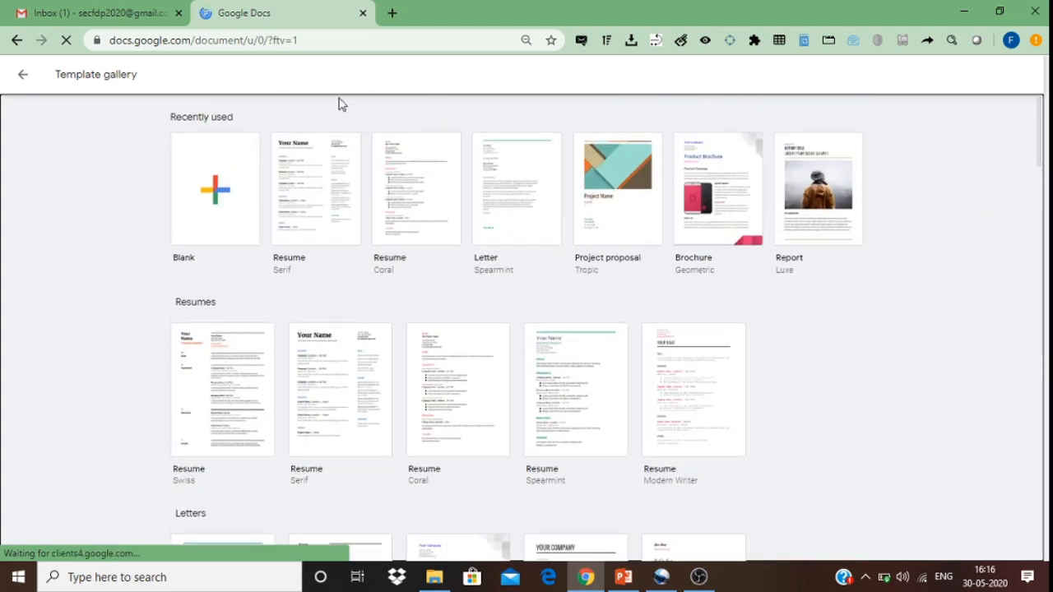
{"action": "left_click", "coordinate": [220, 166]}
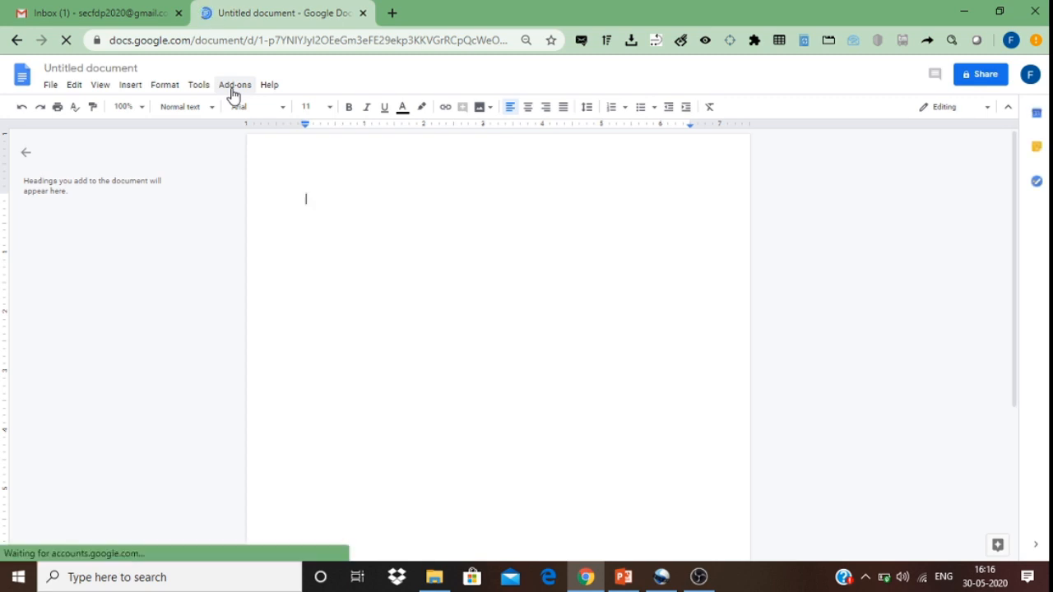
{"action": "left_click", "coordinate": [235, 86]}
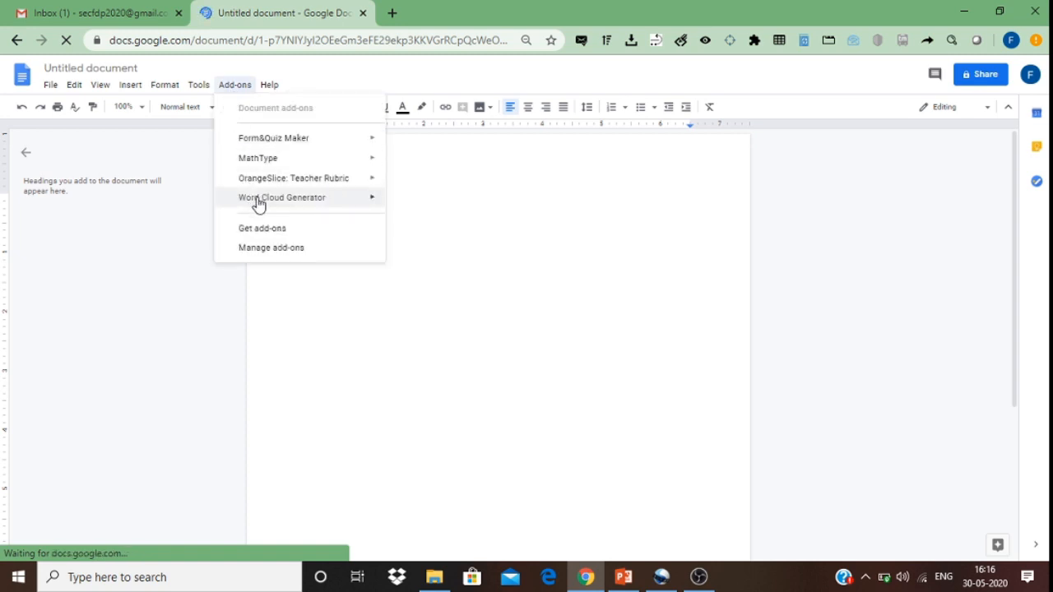
{"action": "mouse_move", "coordinate": [300, 205]}
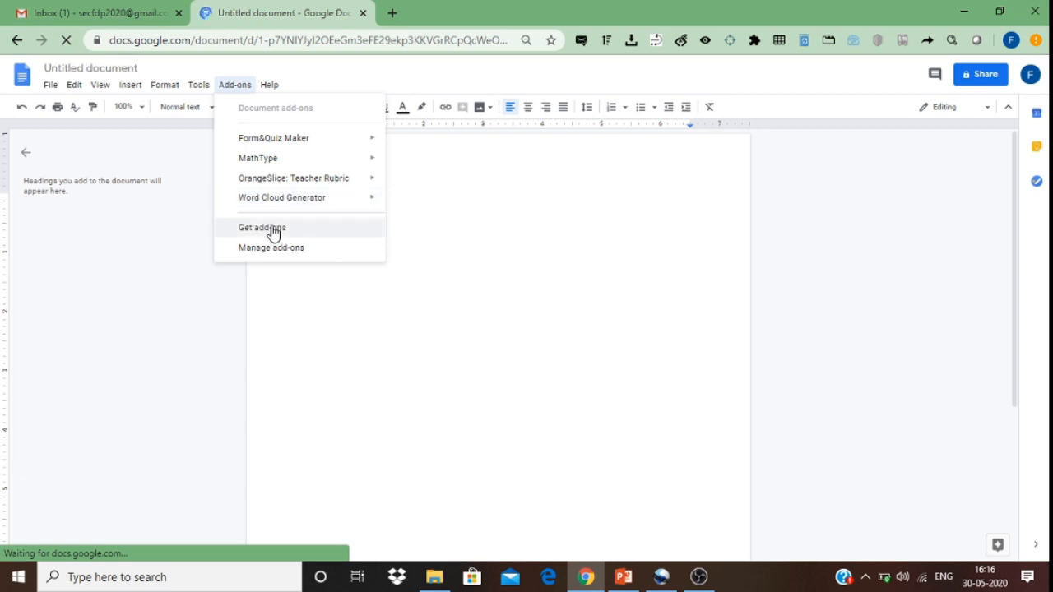
{"action": "mouse_move", "coordinate": [262, 204]}
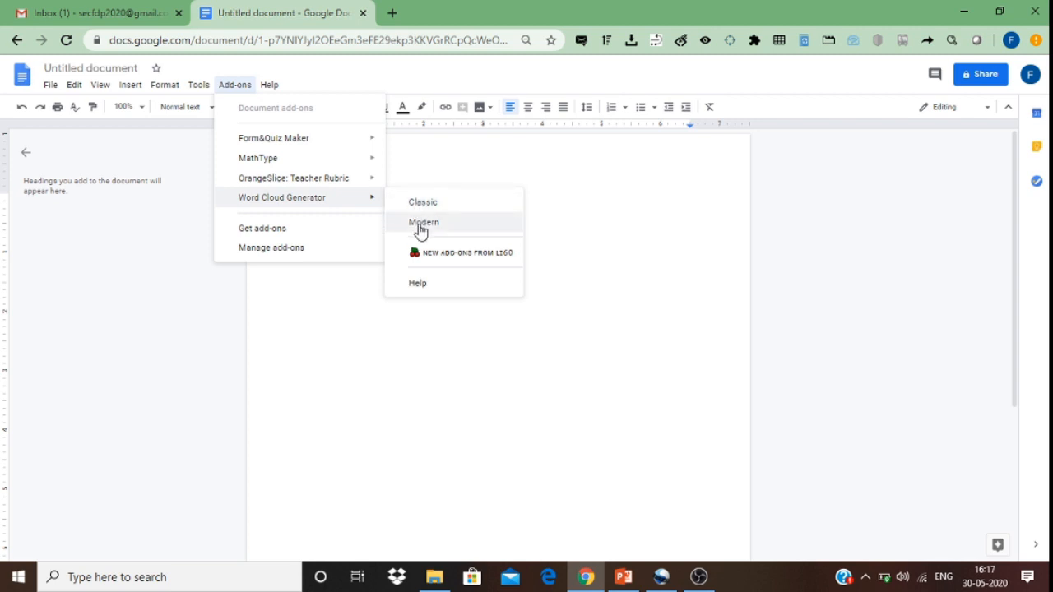
{"action": "left_click", "coordinate": [536, 212]}
Step: Search Google for 'google docs' in a new browser tab and scroll through the results
{"action": "left_click", "coordinate": [392, 13]}
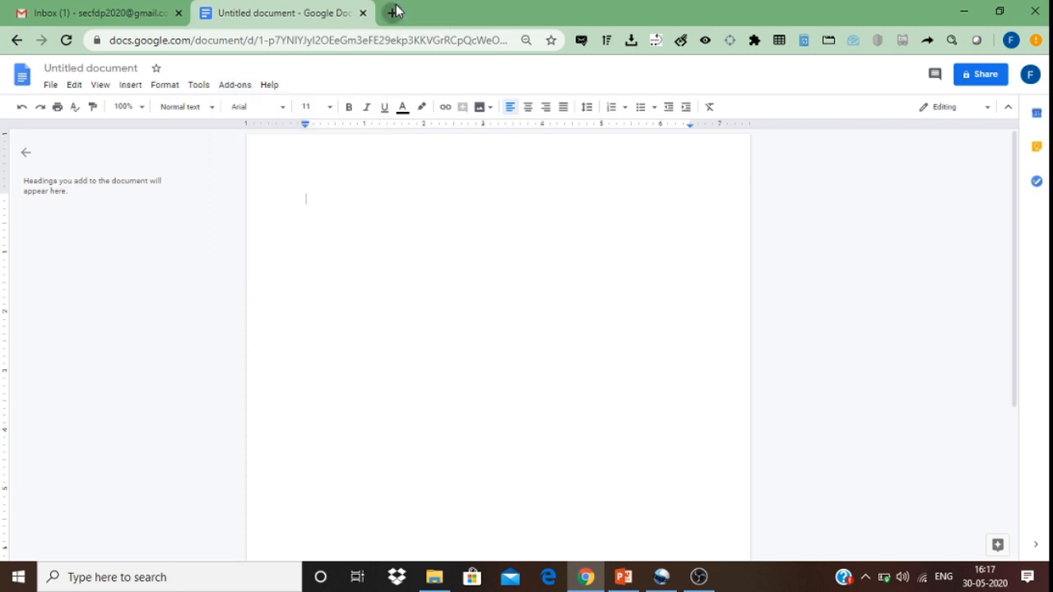
{"action": "type", "text": "google"}
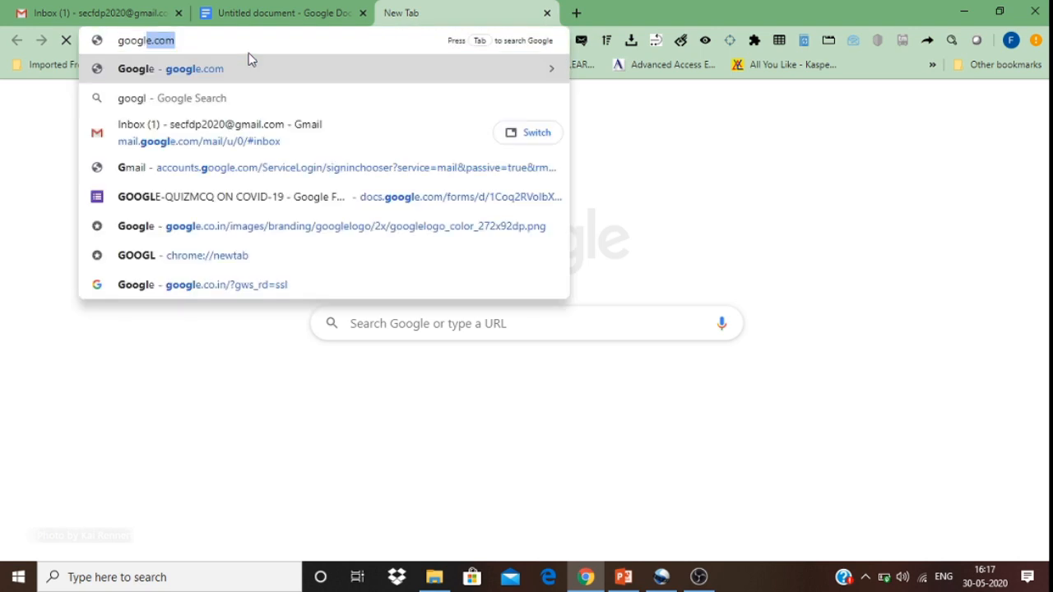
{"action": "type", "text": " docs"}
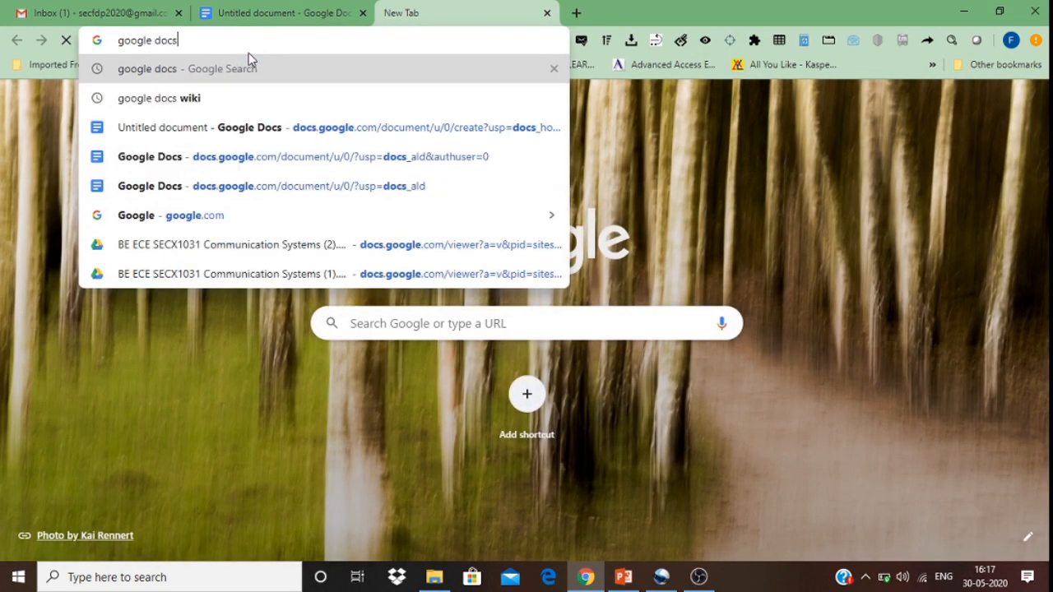
{"action": "key", "text": "Return"}
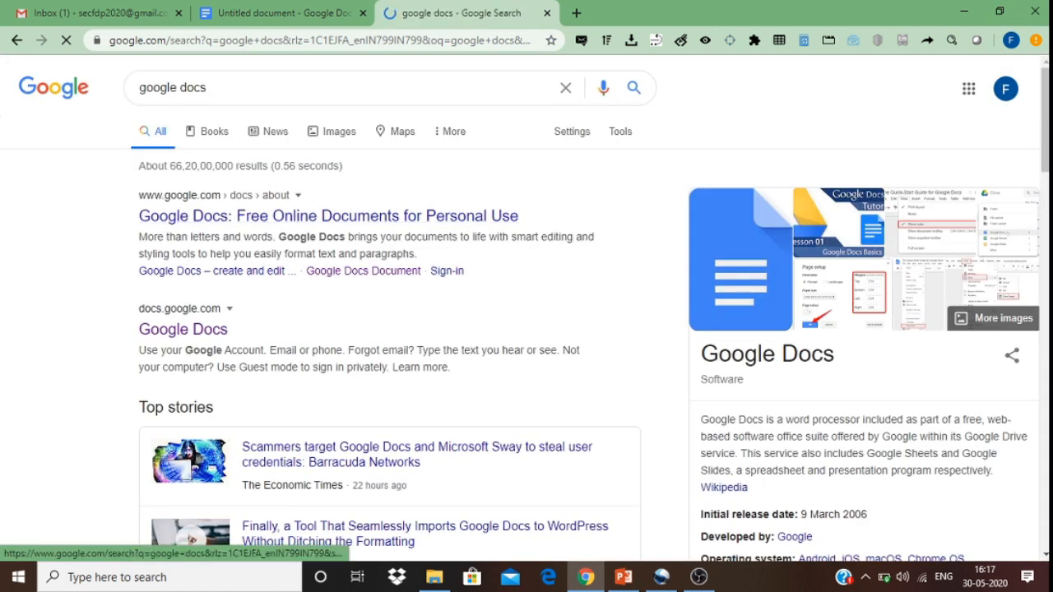
{"action": "scroll", "coordinate": [991, 217], "scroll_direction": "down", "scroll_amount": 4}
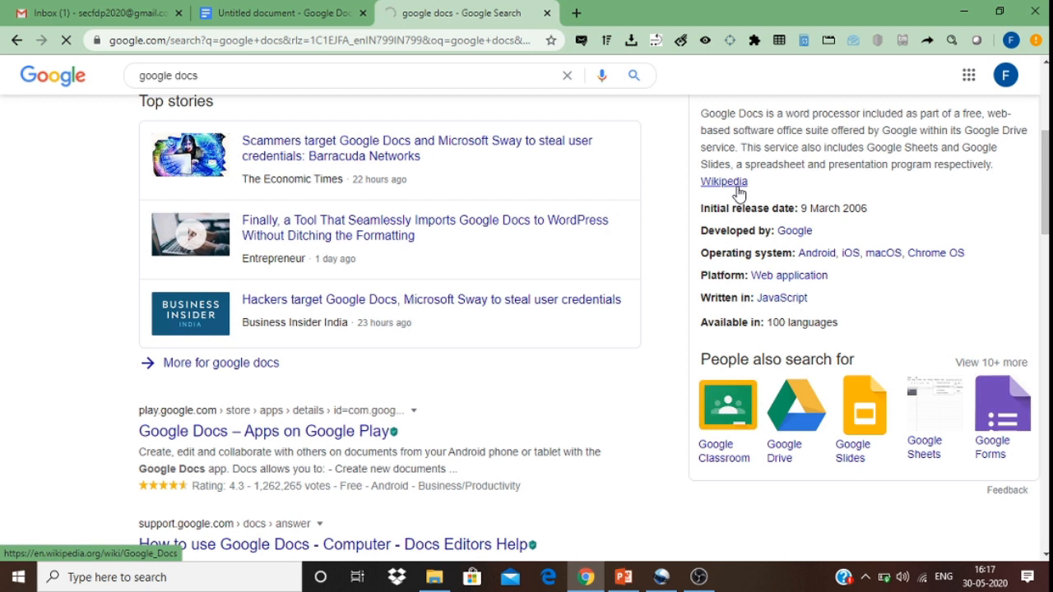
Step: Copy the intro paragraph of Wikipedia's Google Docs article and return to the Untitled document
{"action": "left_click", "coordinate": [737, 188]}
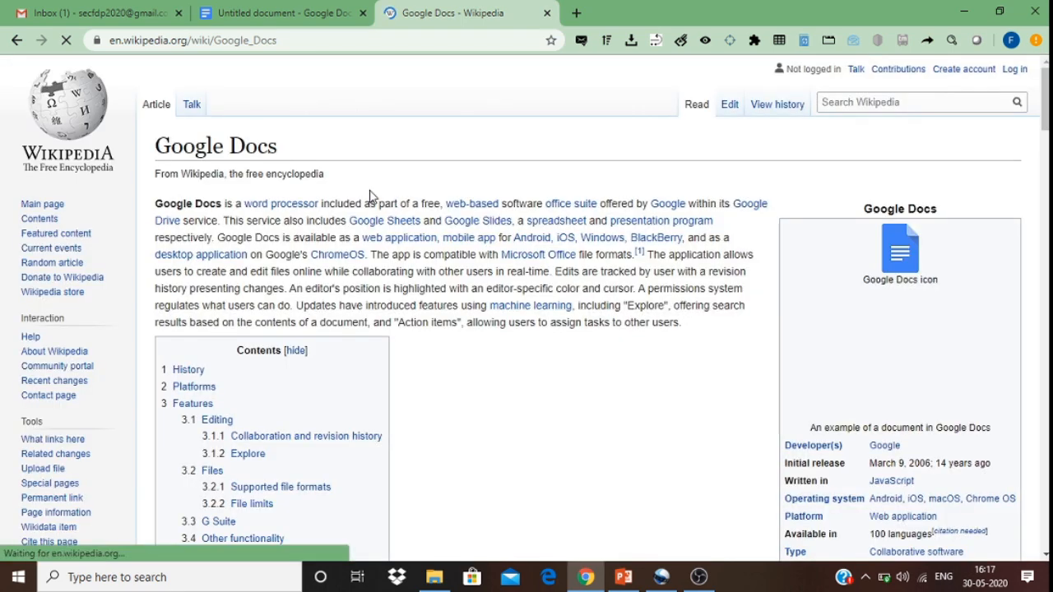
{"action": "left_click_drag", "start_coordinate": [156, 201], "coordinate": [687, 327]}
{"action": "key", "text": "ctrl+c"}
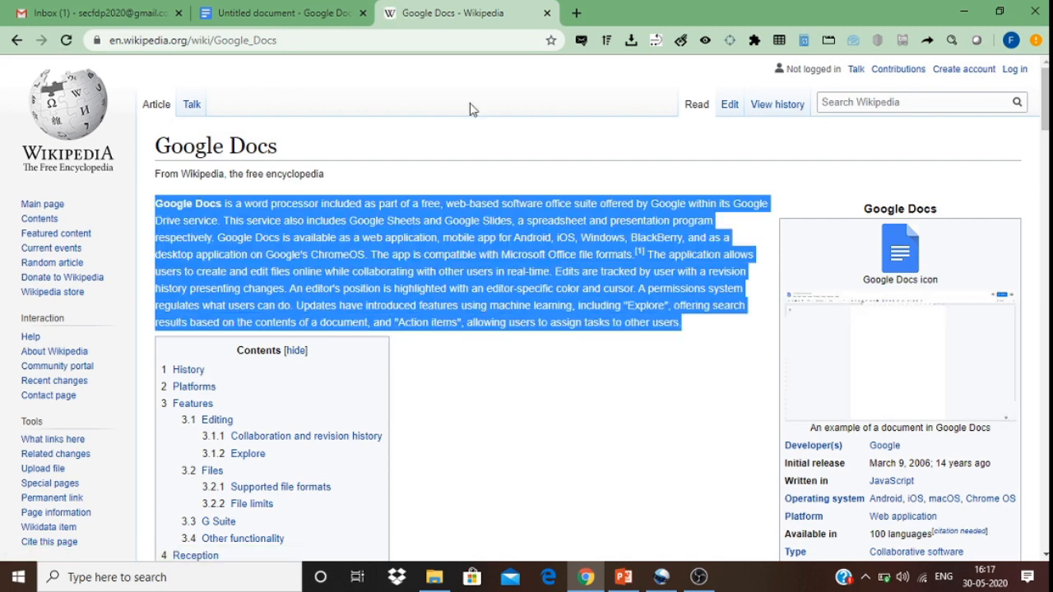
{"action": "left_click", "coordinate": [296, 12]}
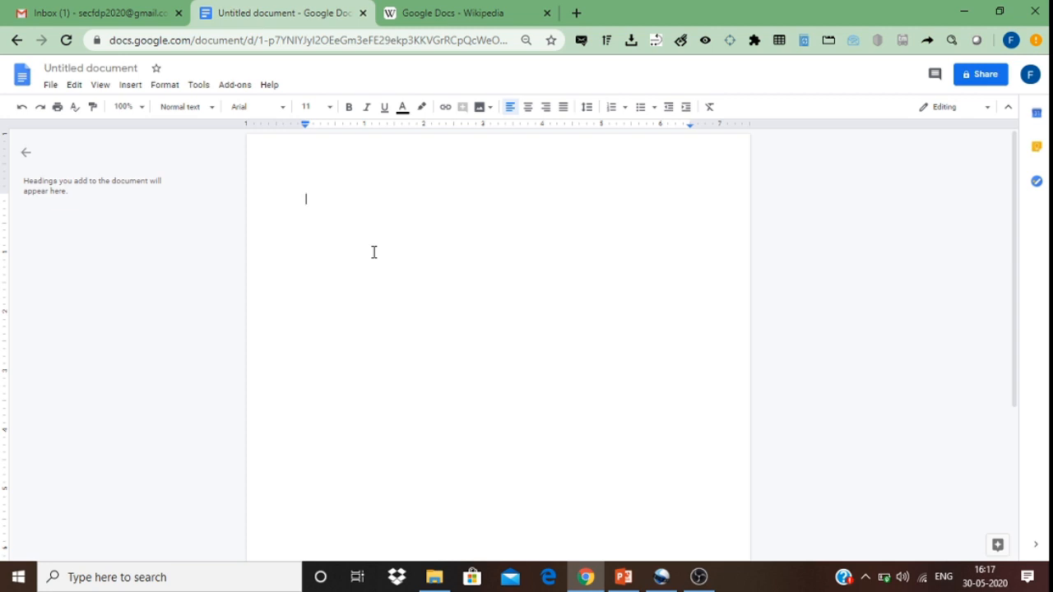
Step: Paste the Wikipedia paragraph, generate a Modern-style word cloud, download the image, and close the sidebar
{"action": "key", "text": "ctrl+v"}
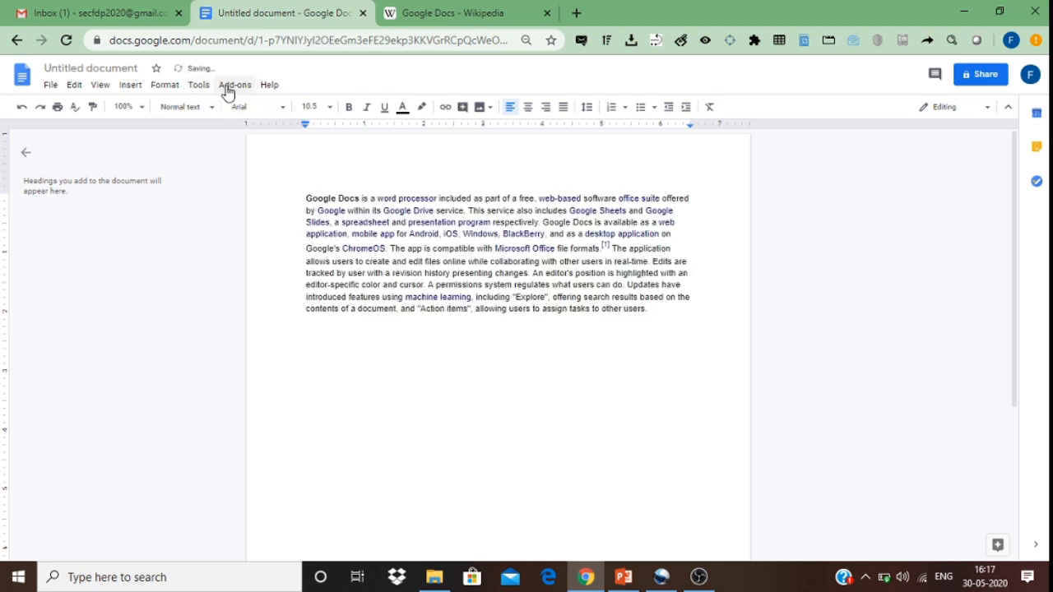
{"action": "left_click", "coordinate": [228, 88]}
{"action": "mouse_move", "coordinate": [273, 199]}
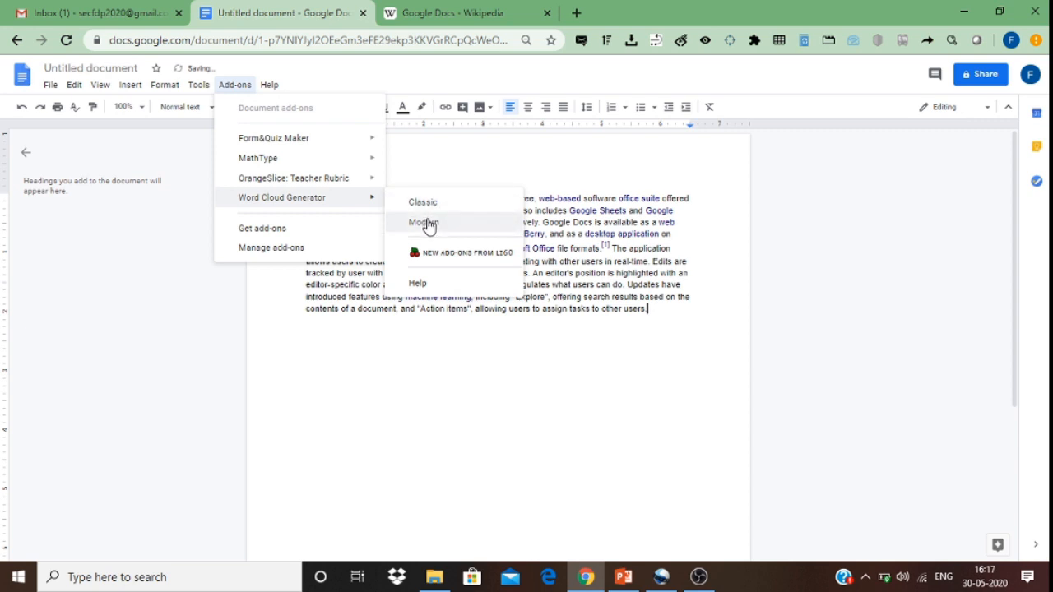
{"action": "left_click", "coordinate": [425, 223]}
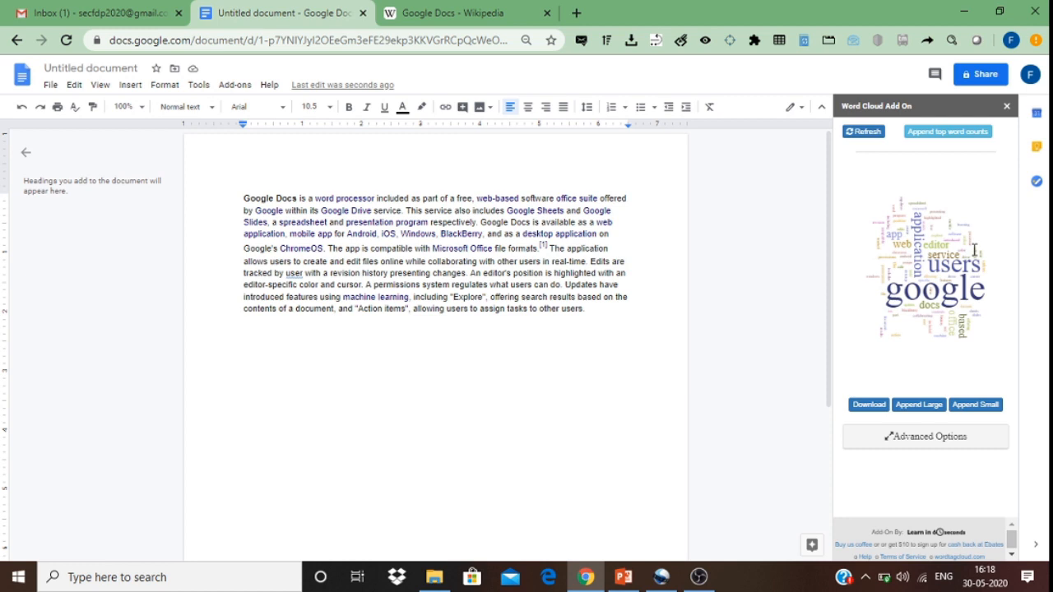
{"action": "left_click", "coordinate": [862, 414]}
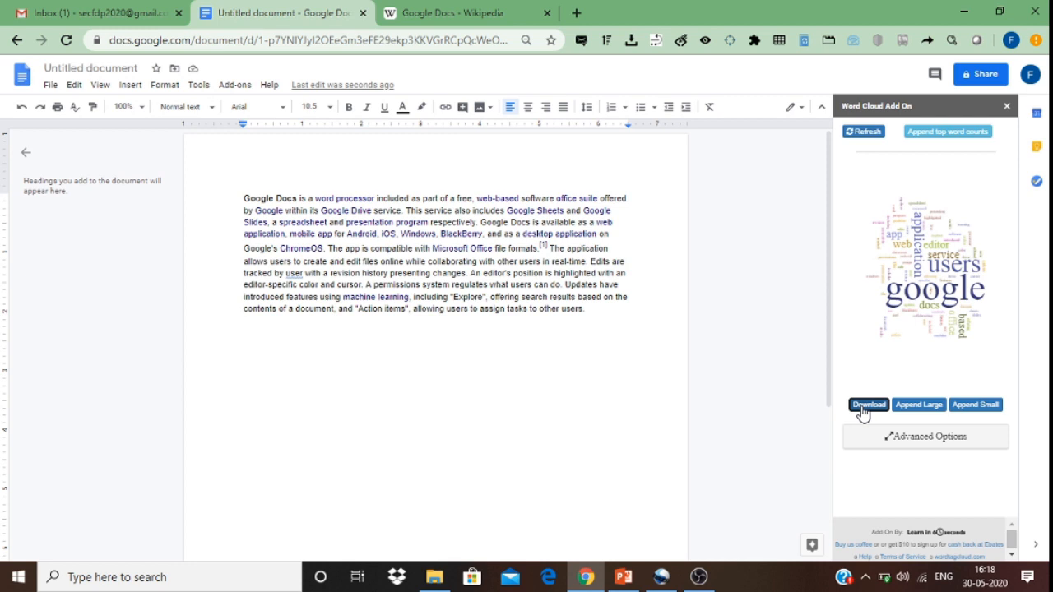
{"action": "left_click", "coordinate": [1007, 108]}
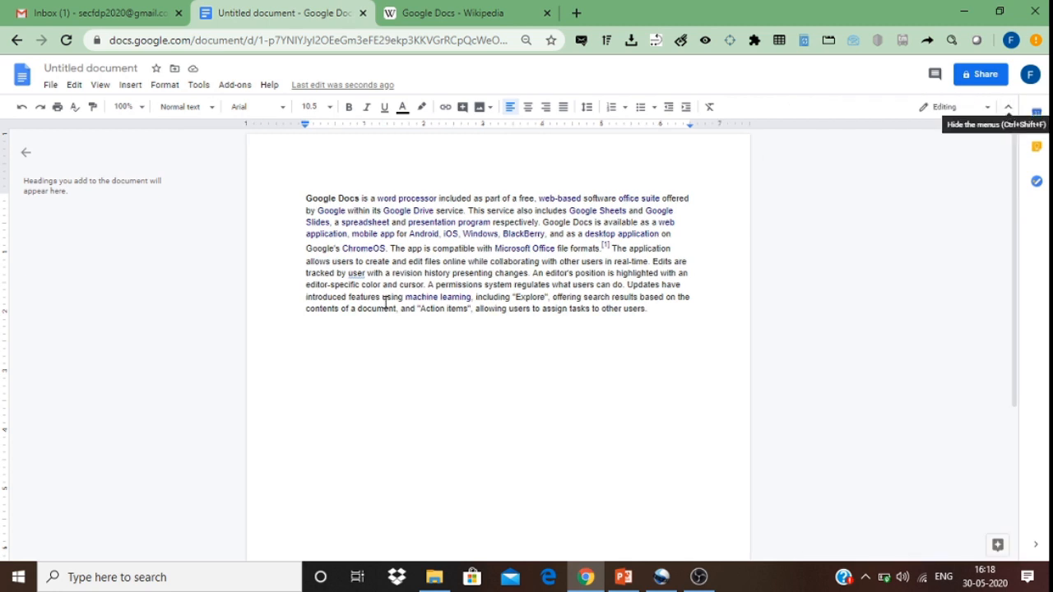
Step: Retitle the document 'sample doc' and bring up its Share dialog
{"action": "left_click", "coordinate": [122, 64]}
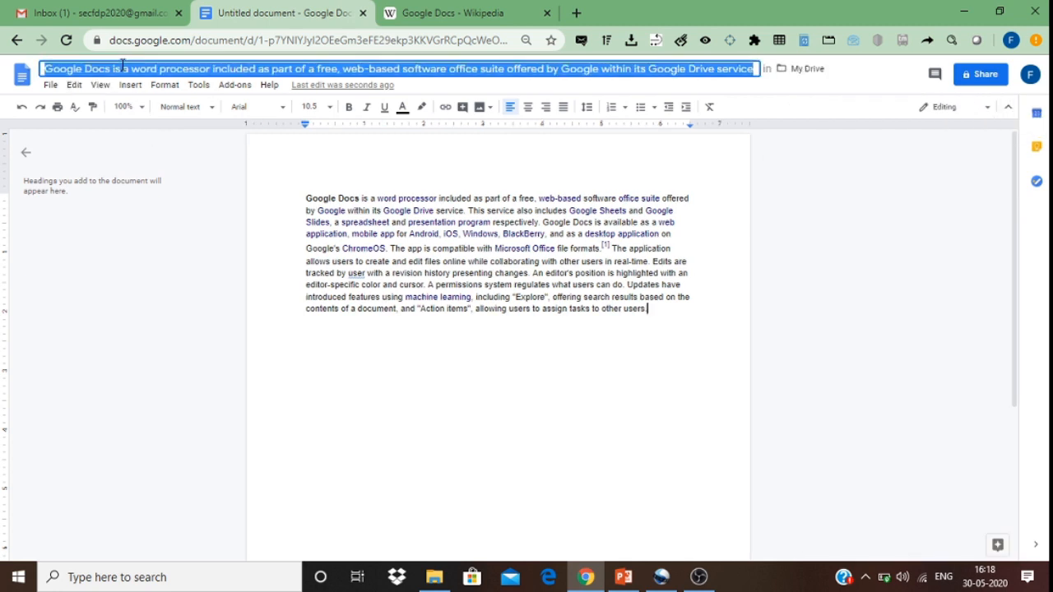
{"action": "type", "text": "sample doc"}
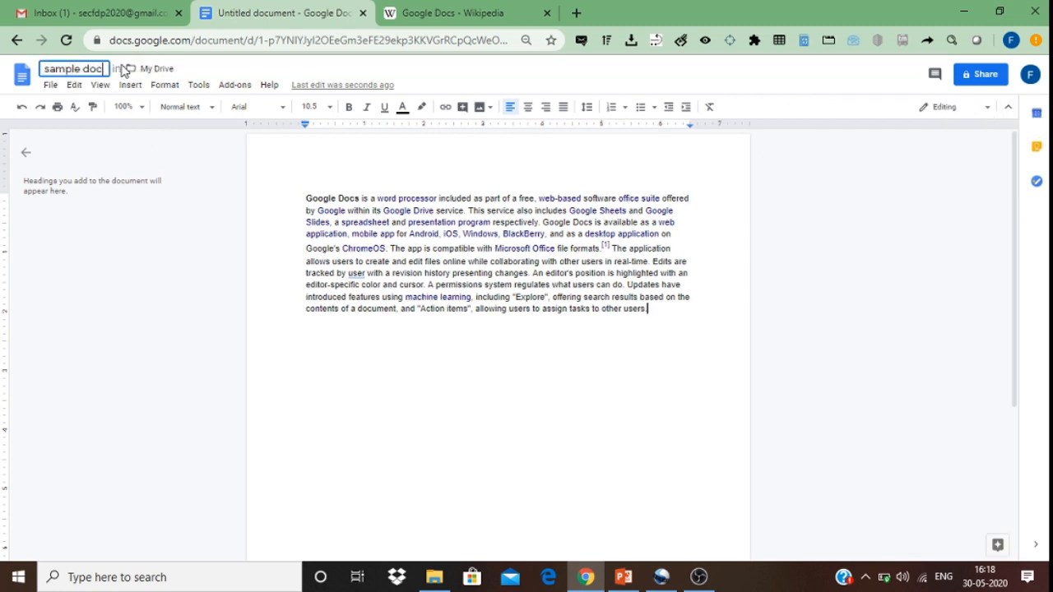
{"action": "left_click", "coordinate": [254, 185]}
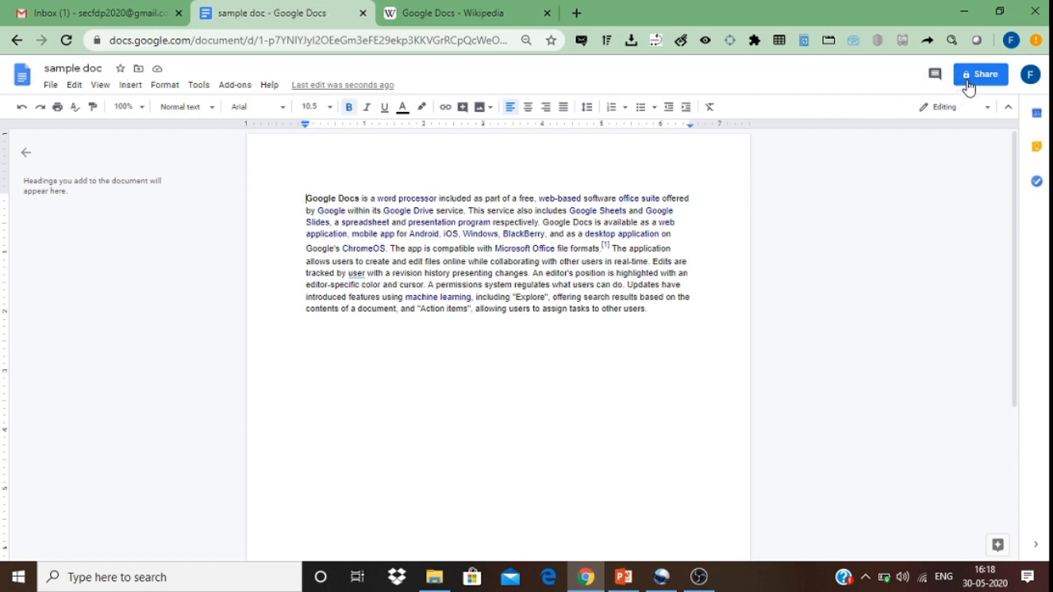
{"action": "left_click", "coordinate": [974, 83]}
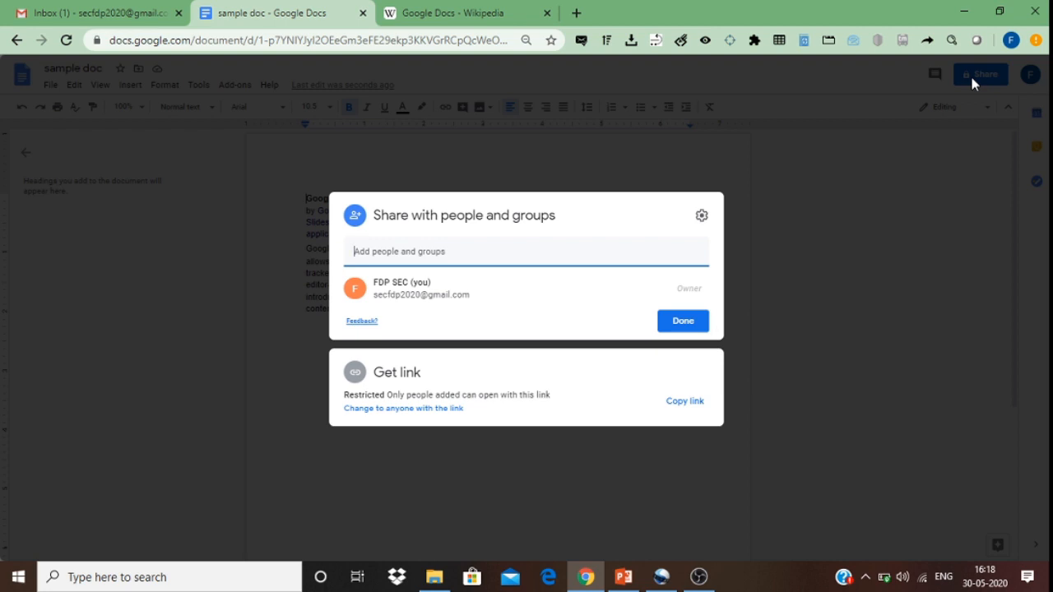
Step: Add the collaborator's e-mail address with Editor access, then view the people sharing settings
{"action": "left_click", "coordinate": [464, 259]}
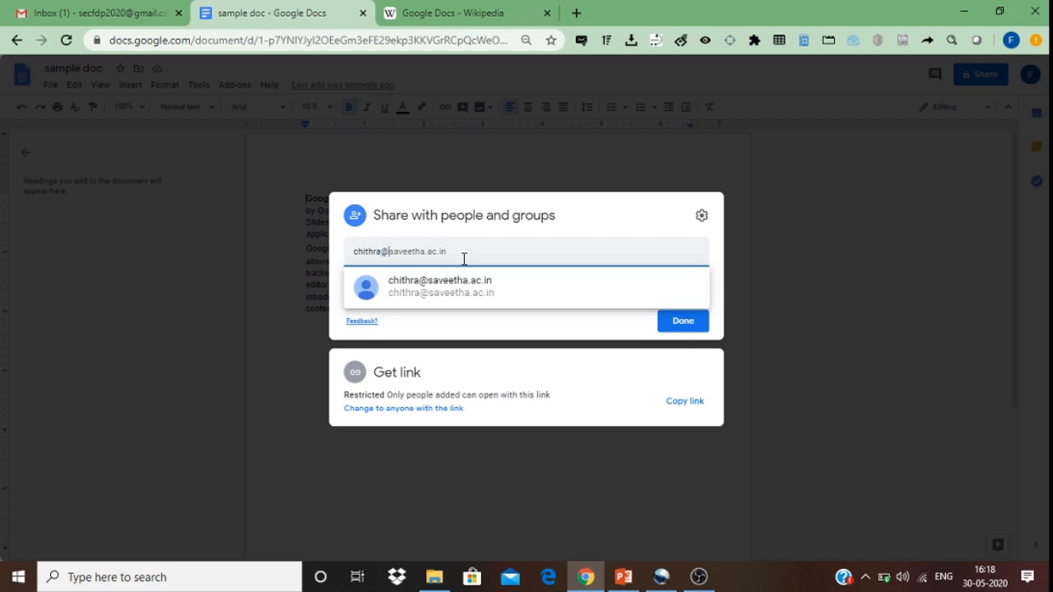
{"action": "left_click", "coordinate": [460, 285]}
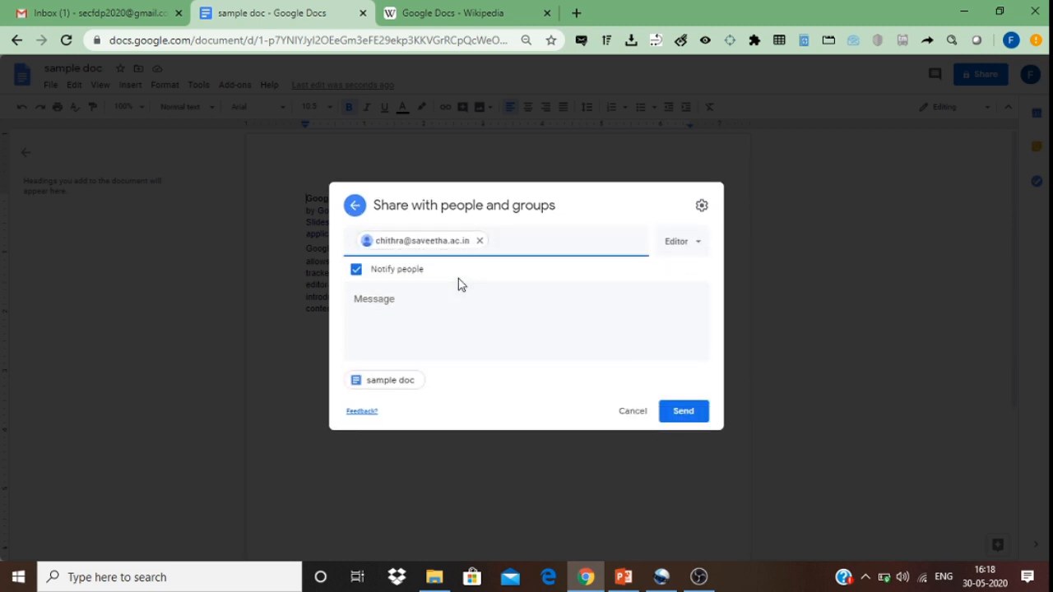
{"action": "left_click", "coordinate": [672, 247]}
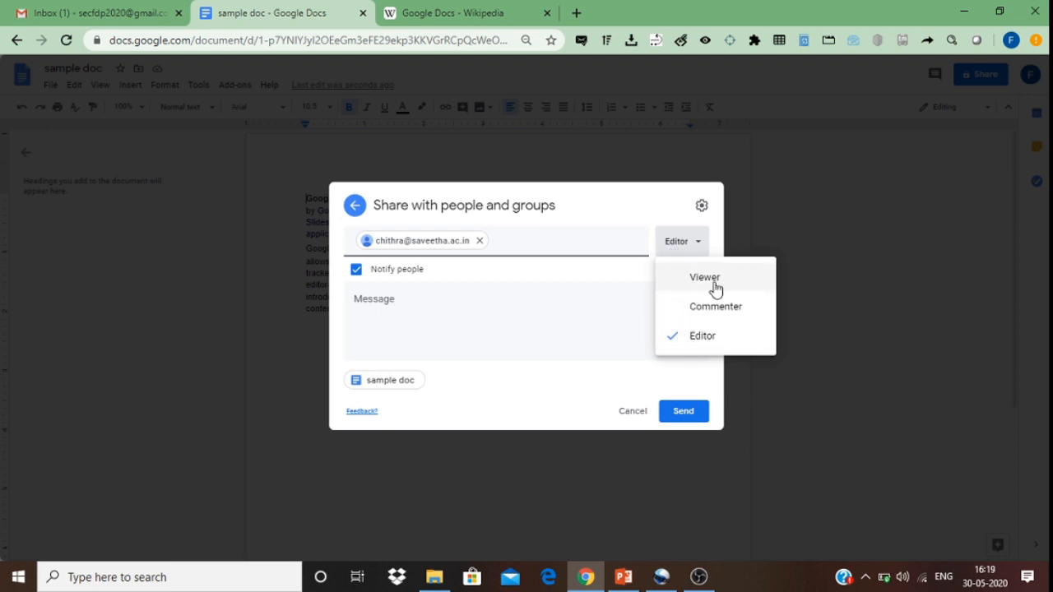
{"action": "left_click", "coordinate": [703, 336]}
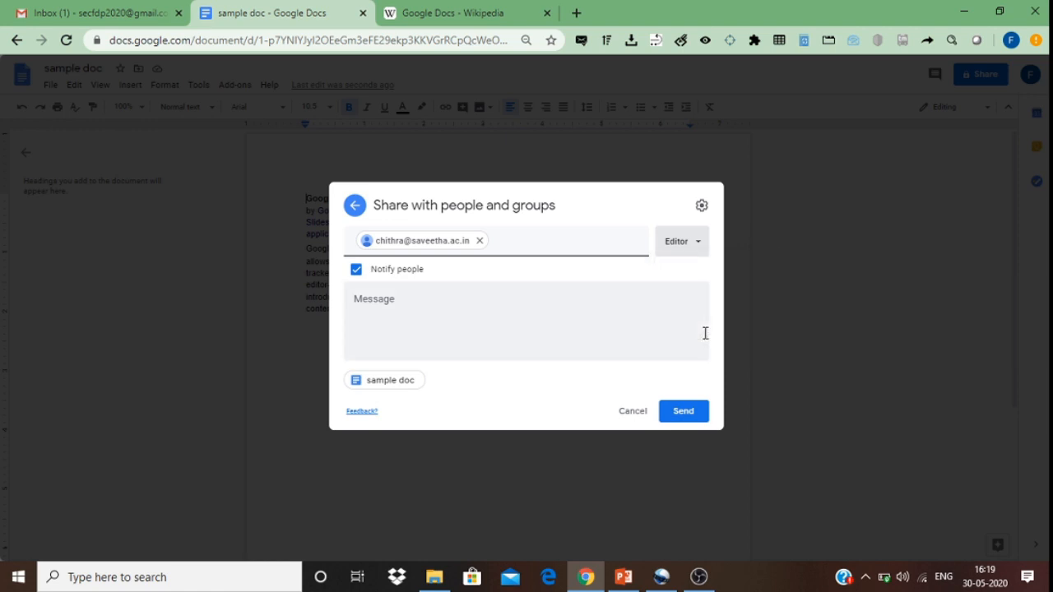
{"action": "left_click", "coordinate": [701, 210]}
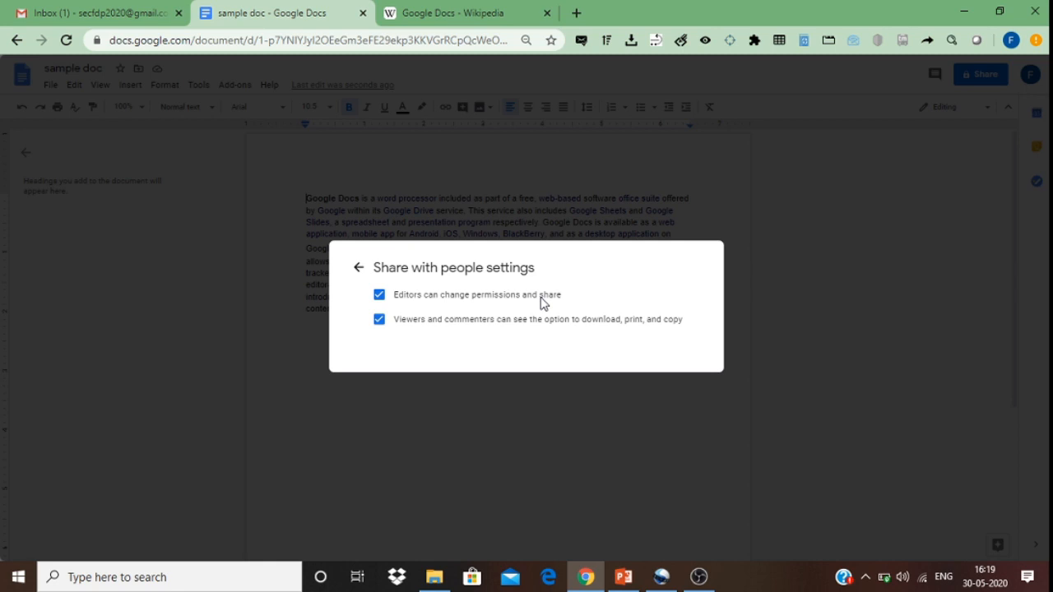
Step: Leave 'Editors can change permissions and share' enabled, send the invitation, and switch to OBS
{"action": "left_click", "coordinate": [381, 298]}
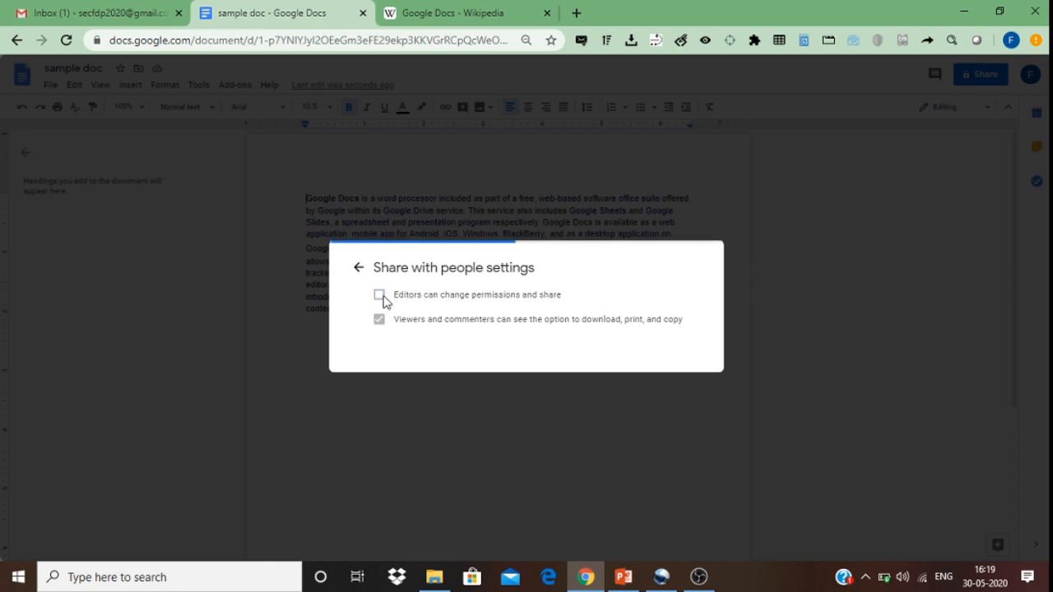
{"action": "left_click", "coordinate": [381, 298]}
{"action": "left_click", "coordinate": [359, 272]}
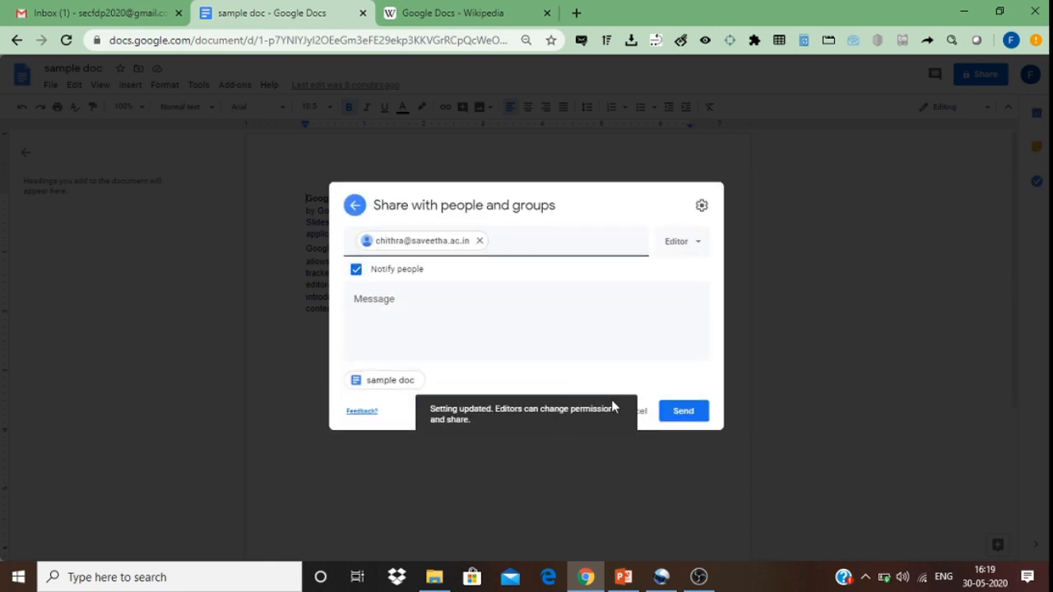
{"action": "left_click", "coordinate": [703, 415]}
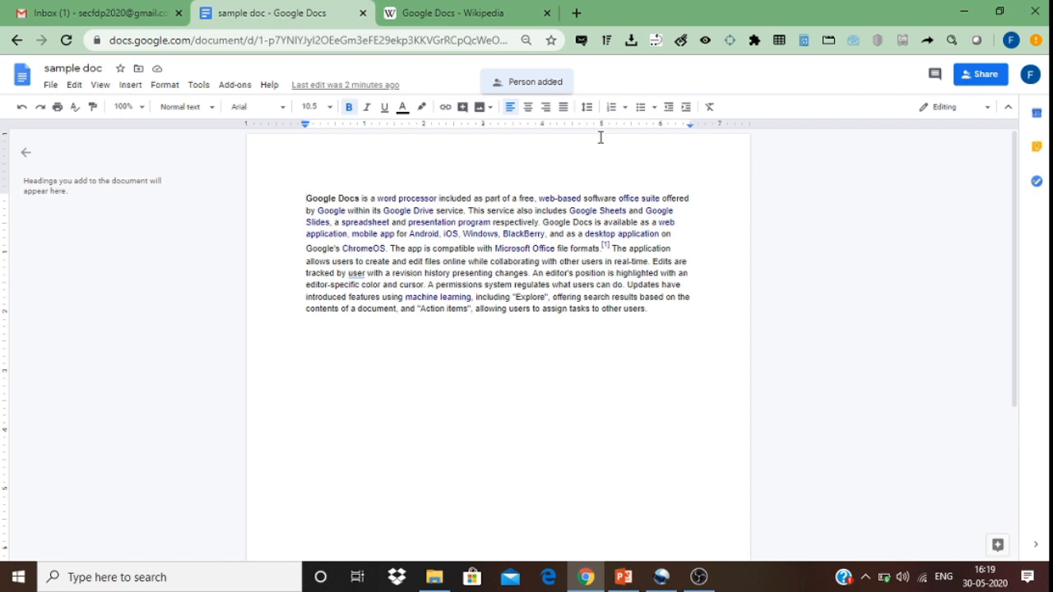
{"action": "left_click", "coordinate": [698, 576]}
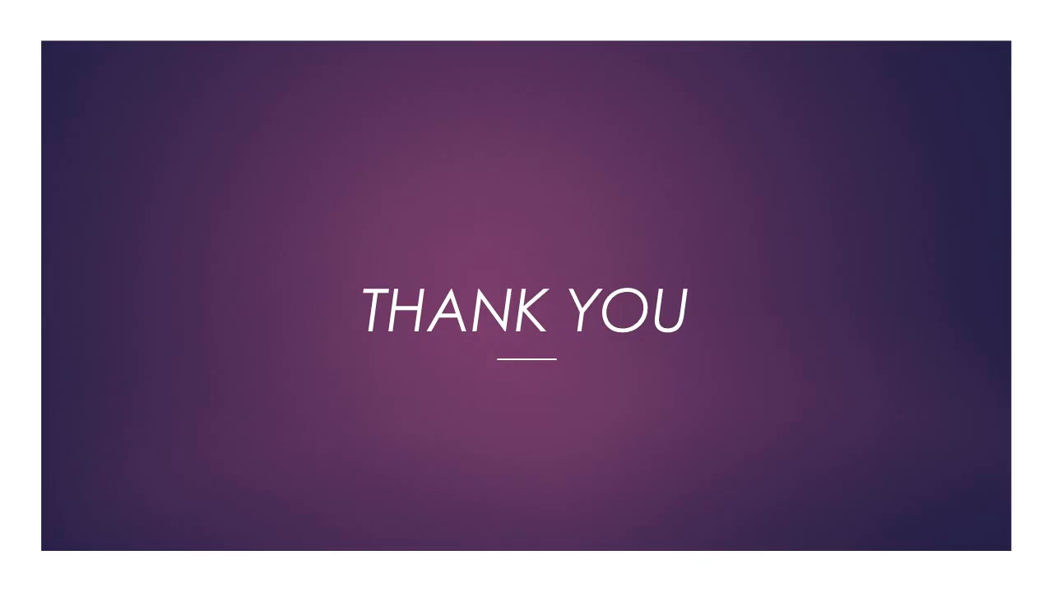